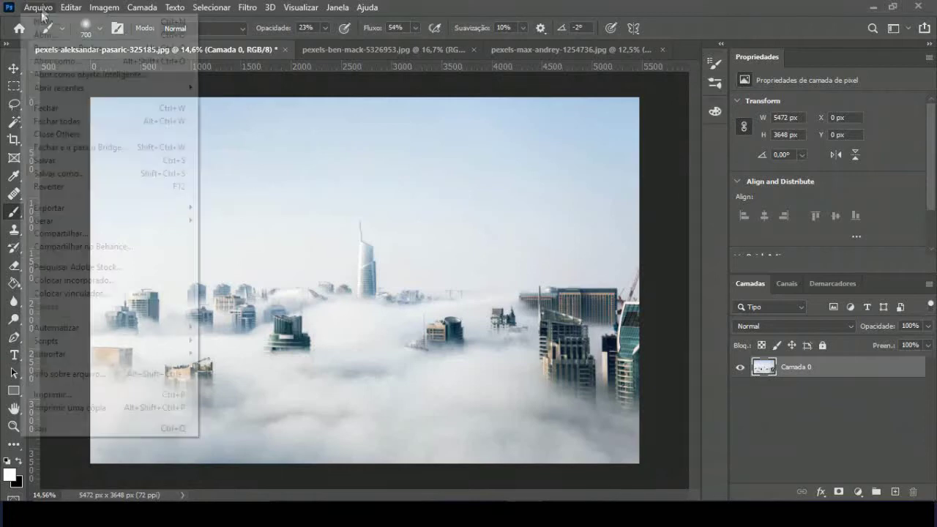
# - Open the stormy beach photo and close the sky photo without saving
pyautogui.doubleClick(323, 155)
pyautogui.click(487, 51)
pyautogui.click(558, 49)
pyautogui.click(468, 203)
# - Drag the beach photo into the foggy city document and enlarge it to cover the canvas
pyautogui.press('v')
pyautogui.moveTo(314, 198)
pyautogui.mouseDown()
pyautogui.moveTo(233, 235)
pyautogui.moveTo(399, 246)
pyautogui.mouseUp()
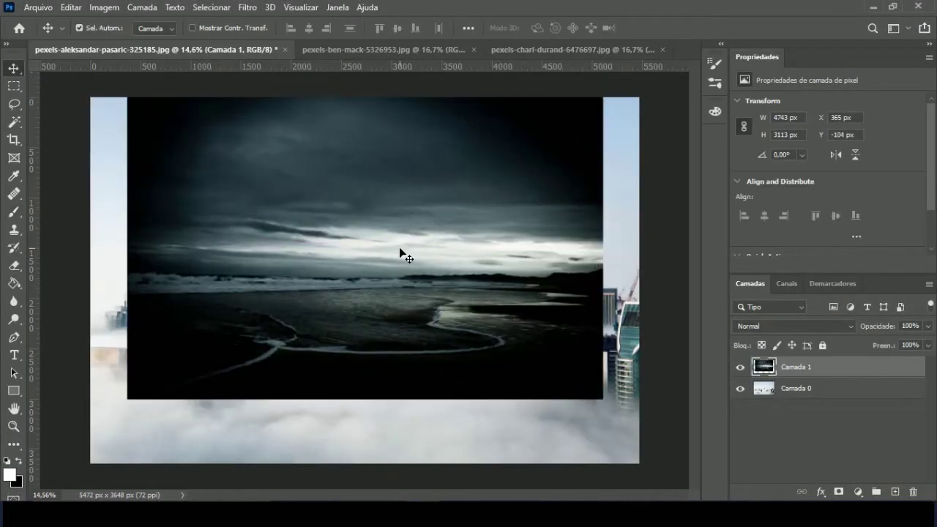
pyautogui.press('t')
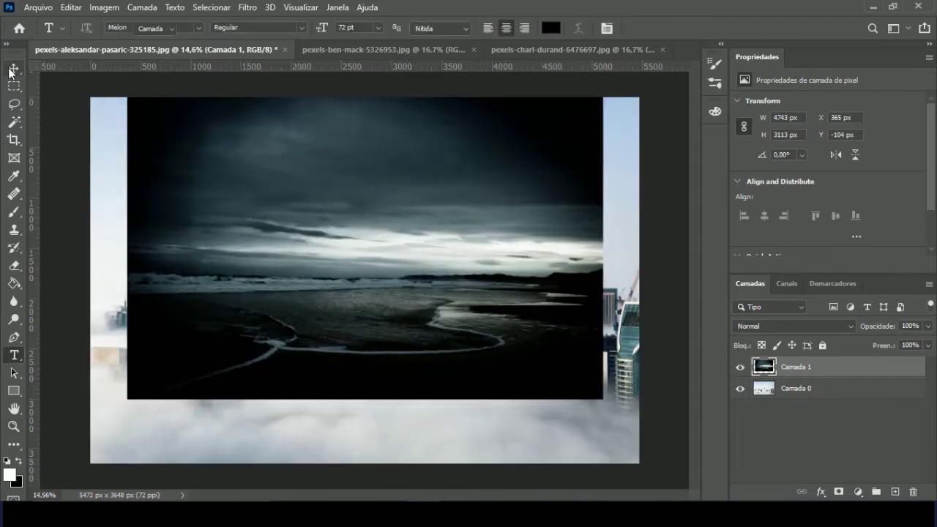
pyautogui.hotkey('ctrl', 't')
pyautogui.moveTo(467, 222); pyautogui.dragTo(535, 246)
# - Mask the beach layer and paint black at 63% opacity to reveal the foggy buildings
pyautogui.press('Return')
pyautogui.press('b')
pyautogui.click(839, 492)
pyautogui.press('x')
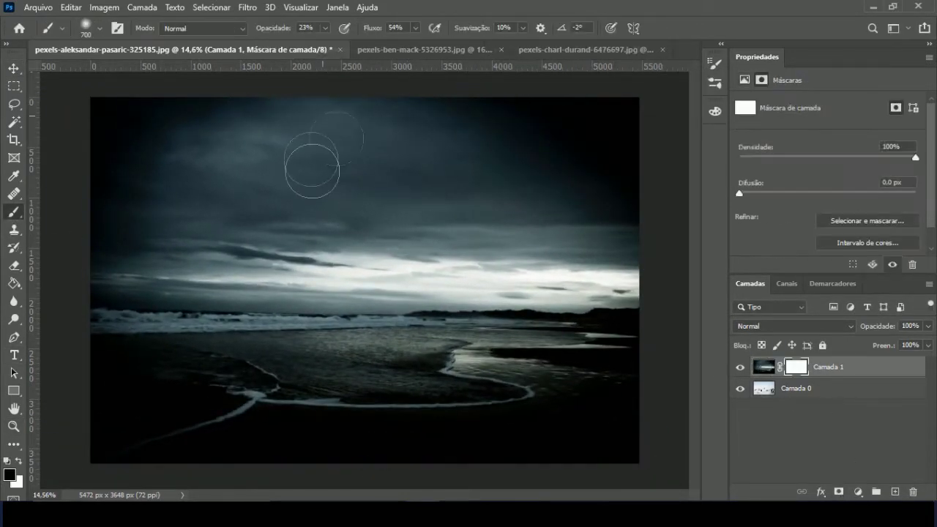
pyautogui.moveTo(351, 53); pyautogui.dragTo(357, 53)
pyautogui.moveTo(293, 278)
pyautogui.mouseDown()
pyautogui.moveTo(366, 324)
pyautogui.moveTo(345, 335)
pyautogui.moveTo(270, 289)
pyautogui.moveTo(358, 249)
pyautogui.moveTo(393, 293)
pyautogui.moveTo(556, 322)
pyautogui.moveTo(637, 319)
pyautogui.moveTo(366, 386)
pyautogui.moveTo(115, 398)
pyautogui.moveTo(147, 447)
pyautogui.moveTo(395, 436)
pyautogui.mouseUp()
# - At 56% brush opacity, reveal more fog, tower and horizon, then bring in the lake-pier photo
pyautogui.click(325, 28)
pyautogui.moveTo(309, 47); pyautogui.dragTo(302, 47)
pyautogui.moveTo(512, 439)
pyautogui.mouseDown()
pyautogui.moveTo(339, 446)
pyautogui.moveTo(496, 445)
pyautogui.moveTo(282, 324)
pyautogui.mouseUp()
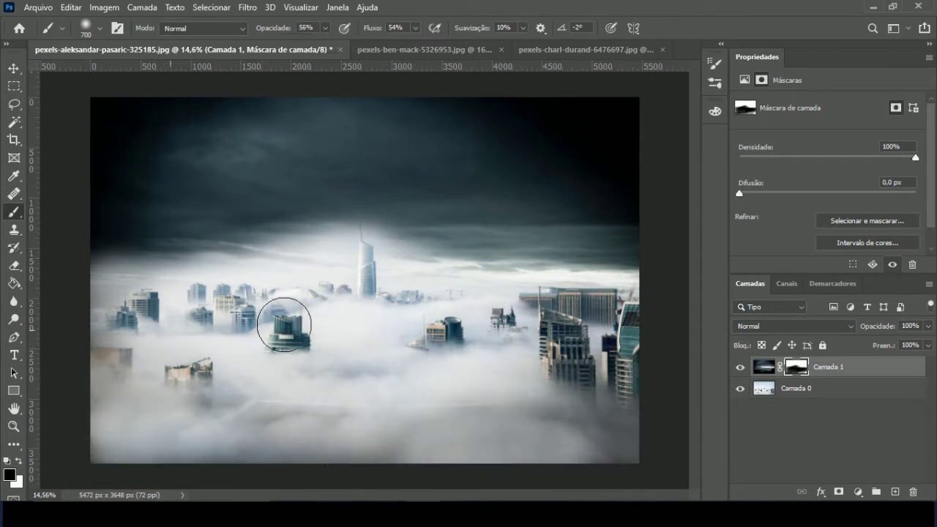
pyautogui.moveTo(491, 296); pyautogui.dragTo(113, 314)
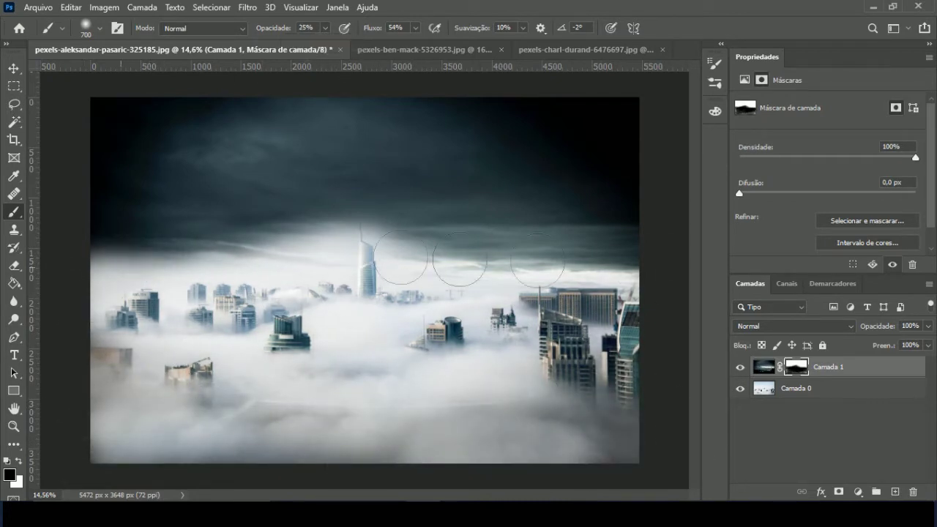
pyautogui.moveTo(400, 256); pyautogui.dragTo(95, 249)
pyautogui.moveTo(380, 246)
pyautogui.mouseDown()
pyautogui.moveTo(114, 252)
pyautogui.moveTo(373, 185)
pyautogui.mouseUp()
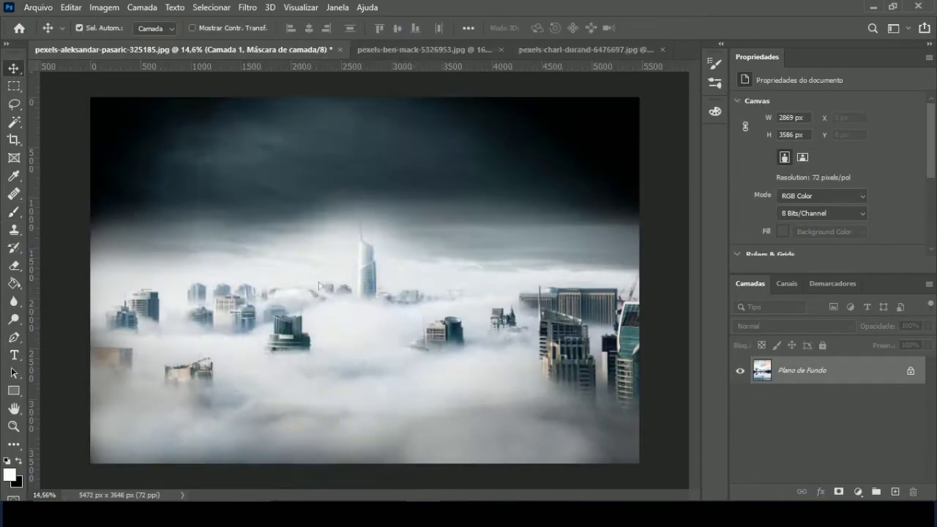
pyautogui.moveTo(364, 351); pyautogui.dragTo(365, 386)
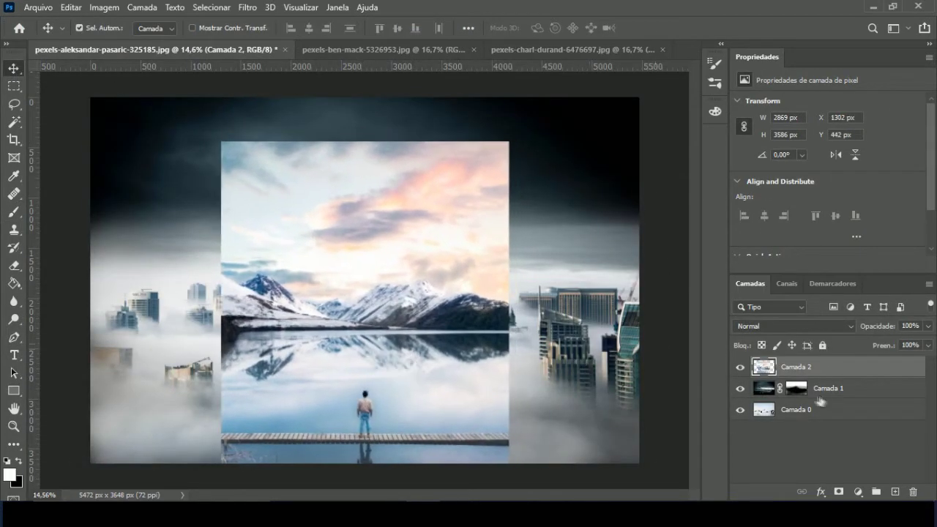
# - Mask Camada 2 and paint black at 59% over its sky, mountains, lake and walkway edges
pyautogui.click(839, 491)
pyautogui.press('b')
pyautogui.press('x')
pyautogui.moveTo(347, 50); pyautogui.dragTo(341, 50)
pyautogui.moveTo(235, 164)
pyautogui.mouseDown()
pyautogui.moveTo(396, 147)
pyautogui.moveTo(251, 198)
pyautogui.moveTo(180, 165)
pyautogui.mouseUp()
pyautogui.moveTo(403, 123)
pyautogui.mouseDown()
pyautogui.moveTo(603, 163)
pyautogui.moveTo(295, 163)
pyautogui.moveTo(408, 231)
pyautogui.moveTo(502, 151)
pyautogui.mouseUp()
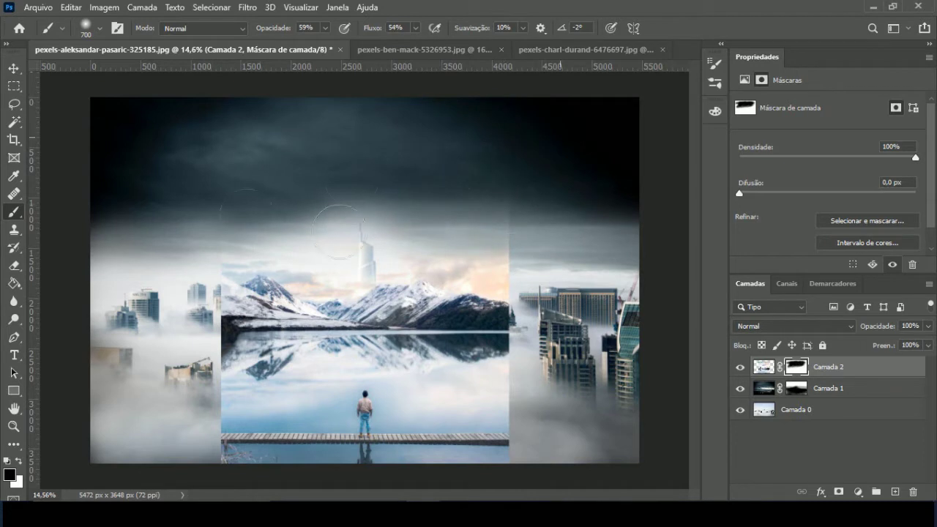
pyautogui.moveTo(339, 231)
pyautogui.mouseDown()
pyautogui.moveTo(425, 315)
pyautogui.moveTo(351, 344)
pyautogui.moveTo(454, 322)
pyautogui.moveTo(465, 329)
pyautogui.moveTo(502, 268)
pyautogui.moveTo(226, 324)
pyautogui.moveTo(268, 364)
pyautogui.moveTo(476, 362)
pyautogui.mouseUp()
pyautogui.moveTo(286, 468); pyautogui.dragTo(434, 472)
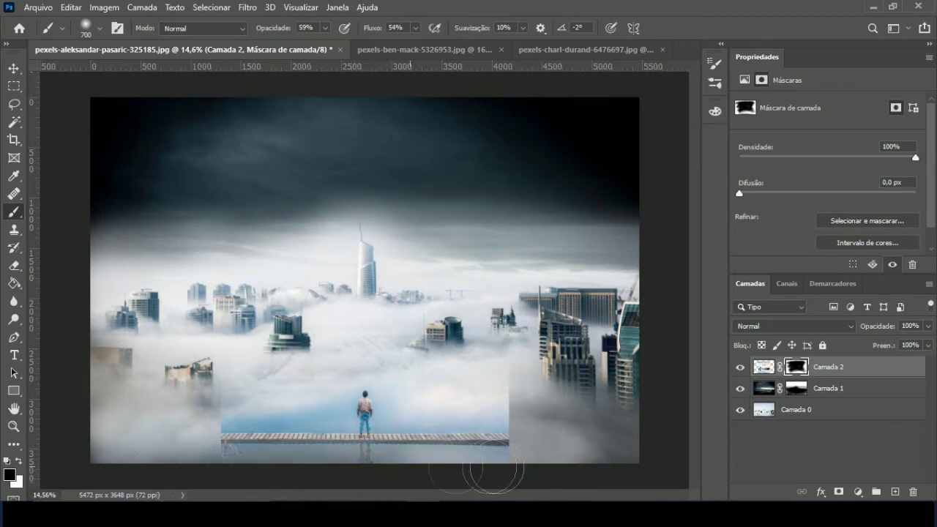
pyautogui.moveTo(504, 412); pyautogui.dragTo(437, 351)
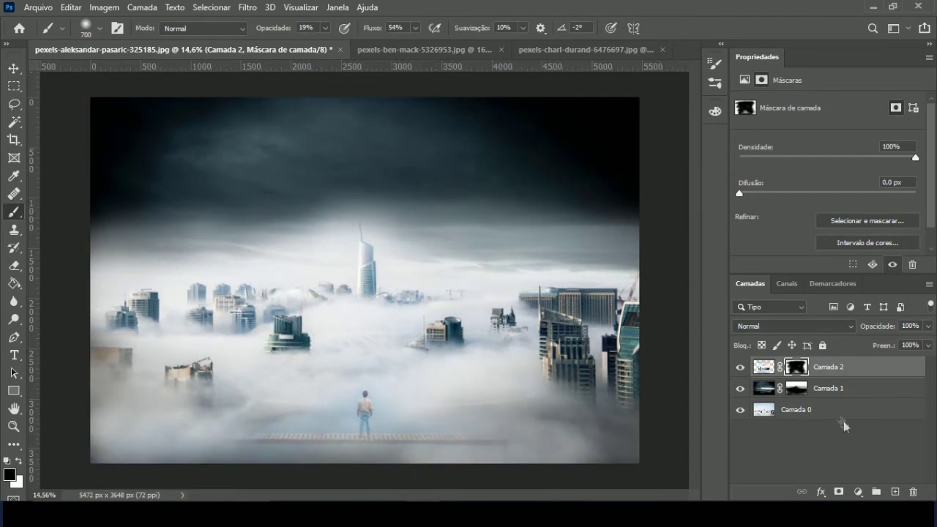
# - Add a Curves adjustment above the city layer, pulling it down to darken the city
pyautogui.click(796, 410)
pyautogui.click(858, 492)
pyautogui.click(842, 318)
pyautogui.moveTo(845, 194)
pyautogui.mouseDown()
pyautogui.moveTo(873, 225)
pyautogui.moveTo(842, 202)
pyautogui.mouseUp()
# - Add a Levels adjustment above it that pulls in and dims the city's highlights
pyautogui.click(858, 491)
pyautogui.click(842, 302)
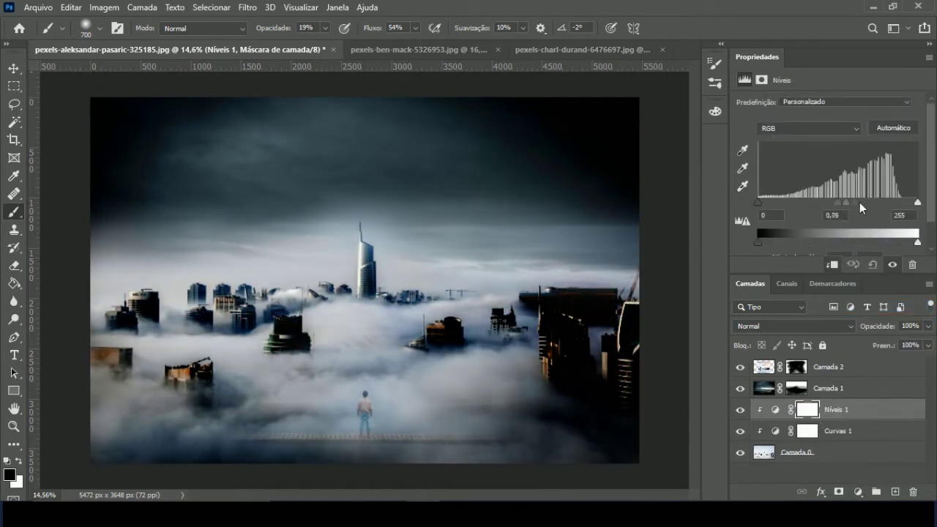
pyautogui.moveTo(918, 202); pyautogui.dragTo(906, 202)
pyautogui.moveTo(918, 242)
pyautogui.mouseDown()
pyautogui.moveTo(851, 242)
pyautogui.moveTo(911, 245)
pyautogui.mouseUp()
# - Add a Curves 2 adjustment clipped to the lake-pier layer to darken the man
pyautogui.click(827, 367)
pyautogui.press('x')
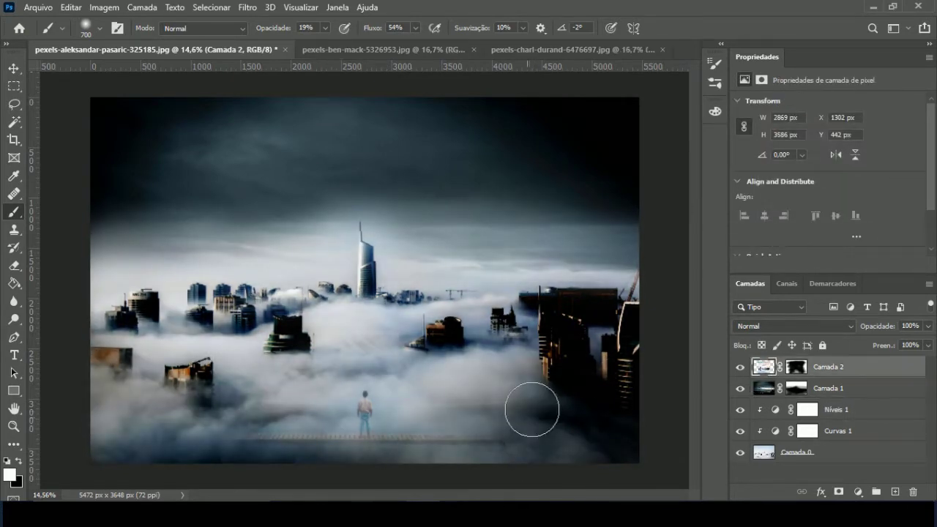
pyautogui.click(794, 368)
pyautogui.press('x')
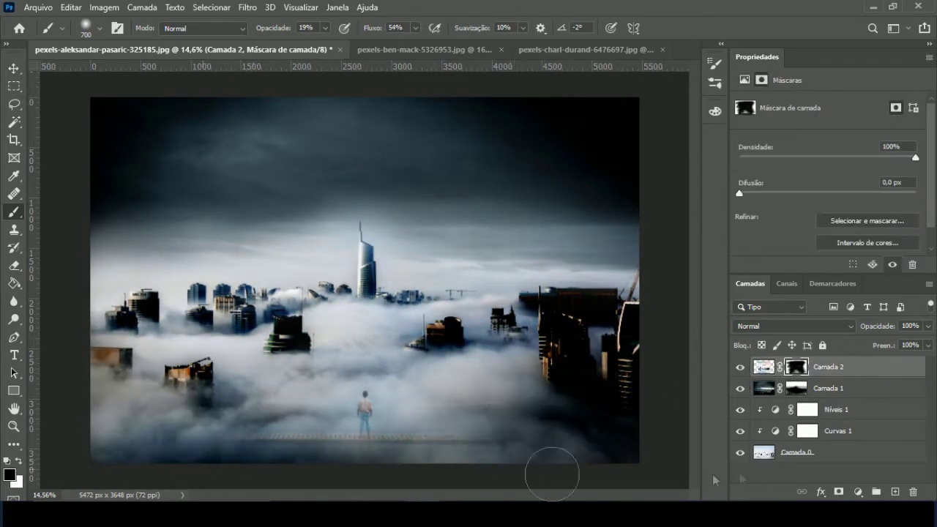
pyautogui.click(858, 492)
pyautogui.click(849, 315)
pyautogui.moveTo(850, 226)
pyautogui.mouseDown()
pyautogui.moveTo(853, 235)
pyautogui.moveTo(862, 212)
pyautogui.mouseUp()
pyautogui.scroll(-1, 853, 234)
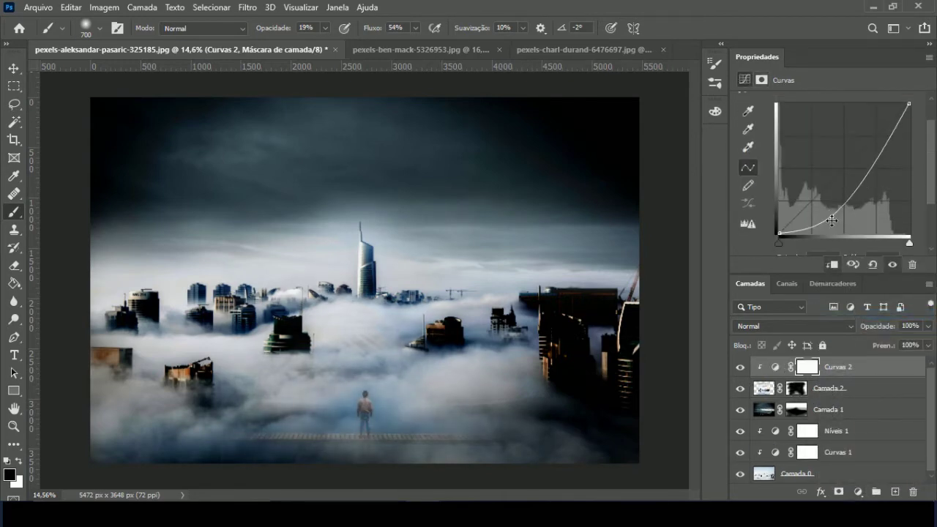
pyautogui.click(852, 388)
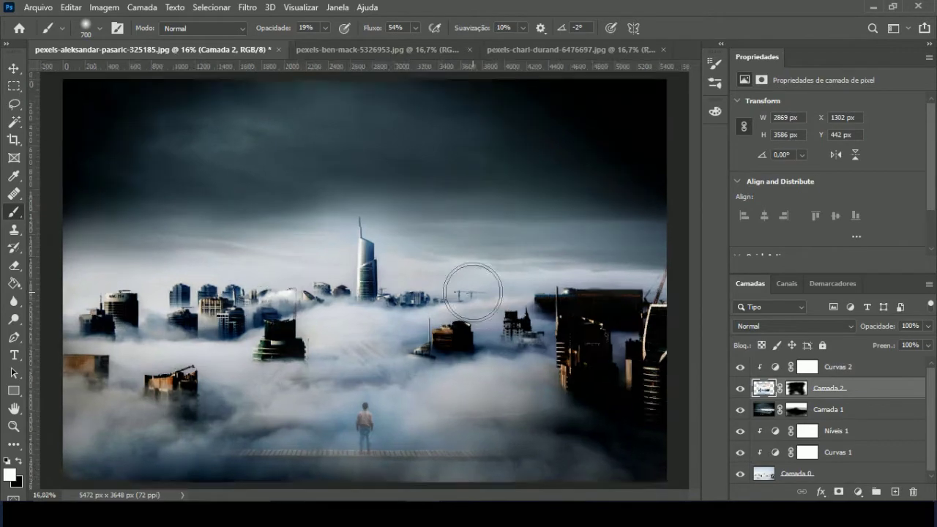
# - Close the beach photo and open the siren_head PNG from Downloads
pyautogui.click(530, 48)
pyautogui.hotkey('ctrl', 'w')
pyautogui.hotkey('ctrl', 'o')
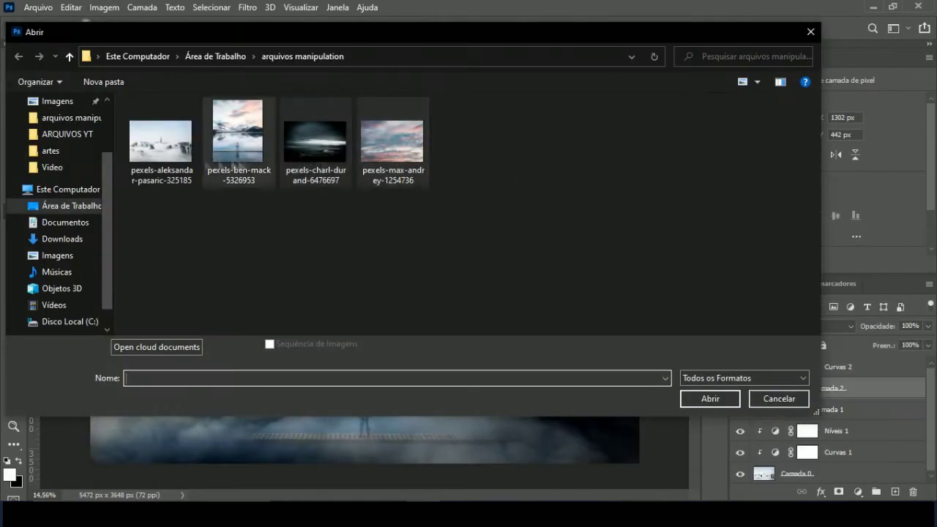
pyautogui.click(58, 145)
pyautogui.doubleClick(240, 150)
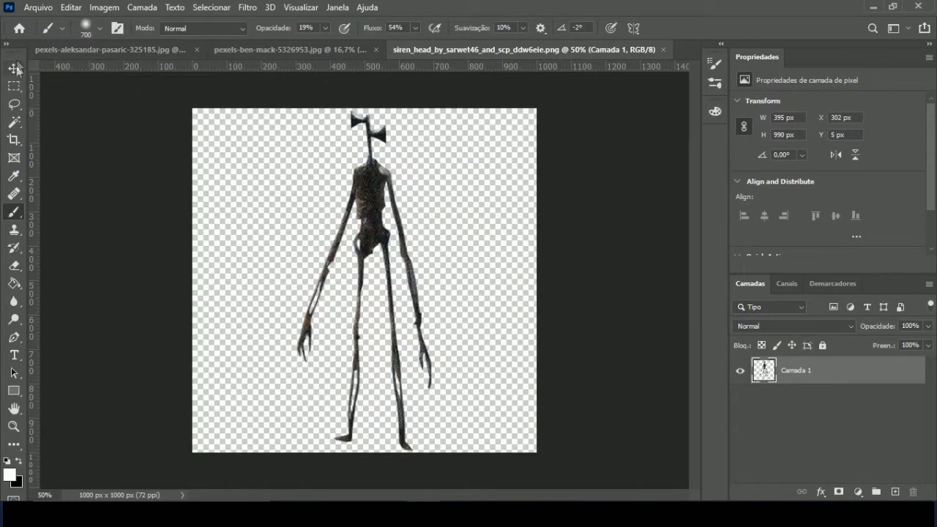
# - Place Siren Head as the top layer behind the tall tower, scale it, and add a mask
pyautogui.moveTo(101, 54); pyautogui.dragTo(662, 351)
pyautogui.moveTo(792, 394); pyautogui.dragTo(794, 361)
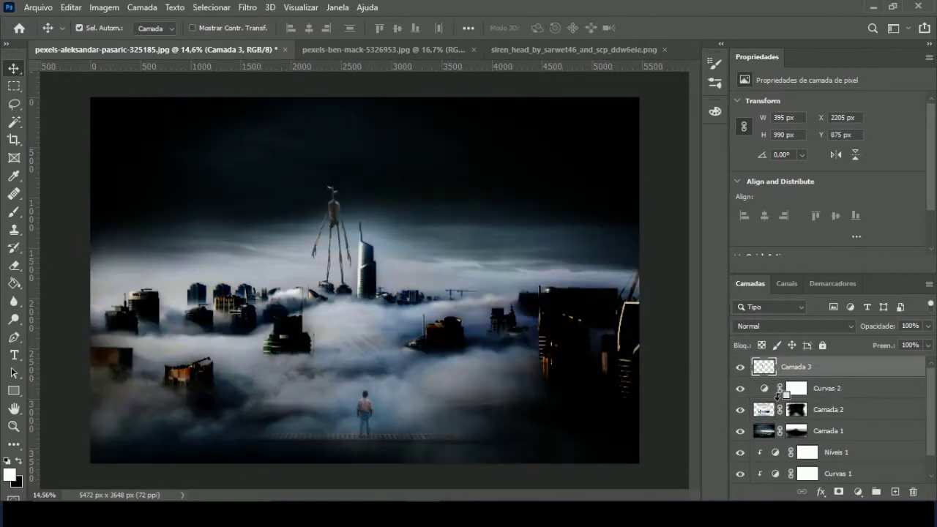
pyautogui.moveTo(349, 202)
pyautogui.mouseDown()
pyautogui.moveTo(358, 241)
pyautogui.moveTo(409, 266)
pyautogui.moveTo(365, 242)
pyautogui.moveTo(366, 266)
pyautogui.mouseUp()
pyautogui.hotkey('ctrl', 't')
pyautogui.press('Return')
pyautogui.keyDown('alt'); pyautogui.scroll(1, 364, 249); pyautogui.keyUp('alt')
pyautogui.press('b')
pyautogui.click(839, 492)
pyautogui.press('d')
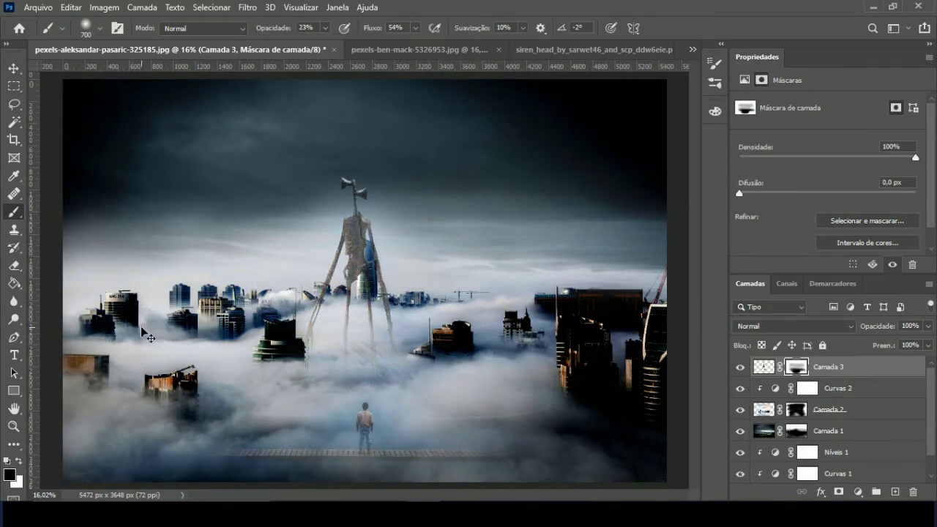
# - Fade the Siren Head's legs on its mask and darken it with a clipped Curves 3 adjustment
pyautogui.moveTo(354, 220); pyautogui.dragTo(359, 286)
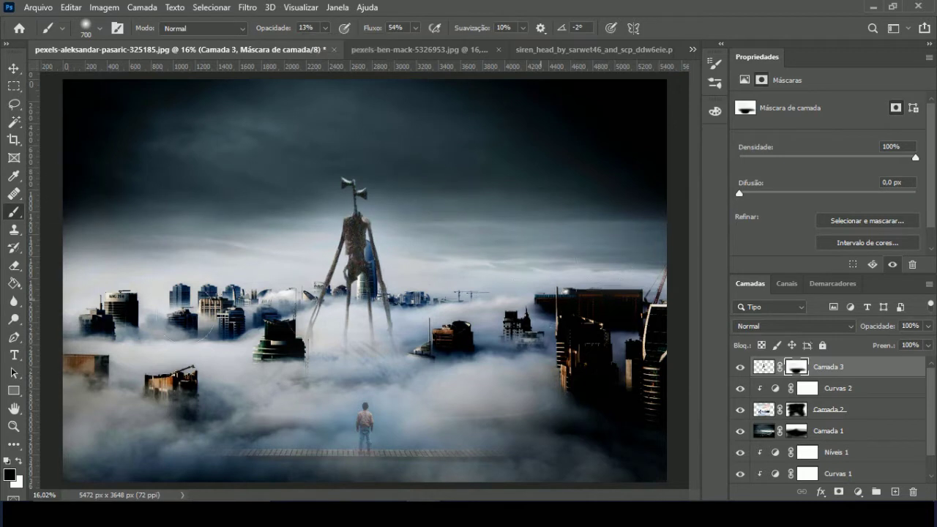
pyautogui.click(857, 492)
pyautogui.click(847, 312)
pyautogui.moveTo(832, 192); pyautogui.dragTo(850, 230)
pyautogui.scroll(-1, 851, 230)
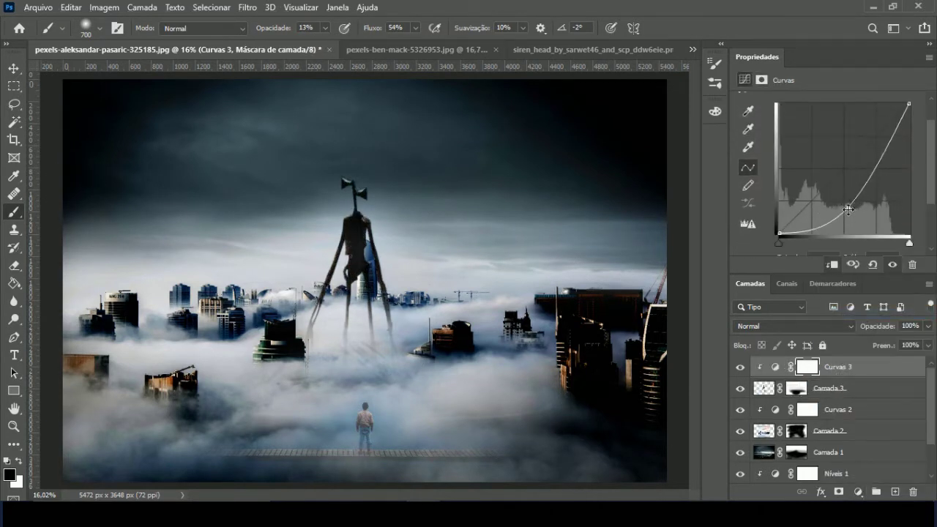
pyautogui.scroll(-1, 368, 276)
pyautogui.click(796, 452)
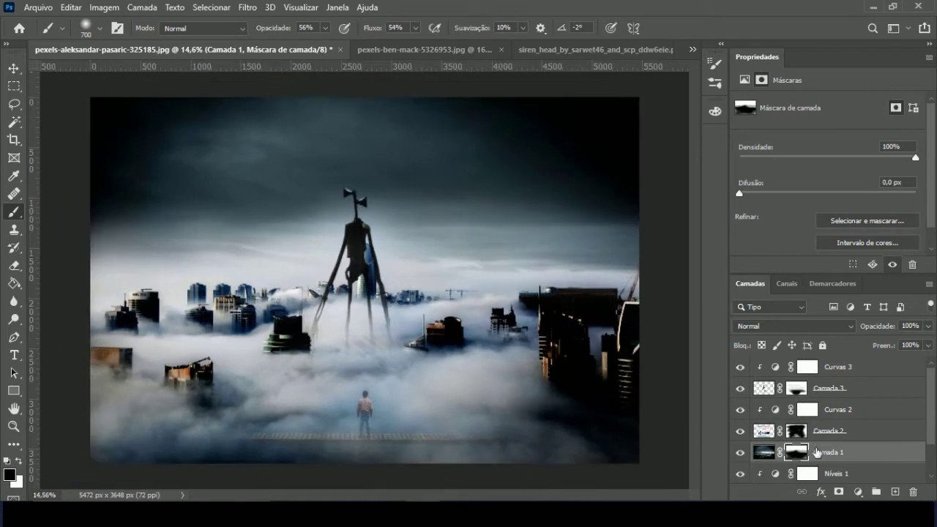
# - Add a Levels 2 adjustment clipped to Camada 2, darkening the midtones to 0.71
pyautogui.click(834, 431)
pyautogui.click(858, 492)
pyautogui.click(842, 296)
pyautogui.moveTo(838, 203)
pyautogui.mouseDown()
pyautogui.moveTo(863, 217)
pyautogui.moveTo(934, 210)
pyautogui.mouseUp()
pyautogui.scroll(-1, 897, 249)
pyautogui.scroll(1, 420, 326)
# - Target Camada 2's layer mask and bring up the brush preset choices
pyautogui.hotkey('alt', '[')
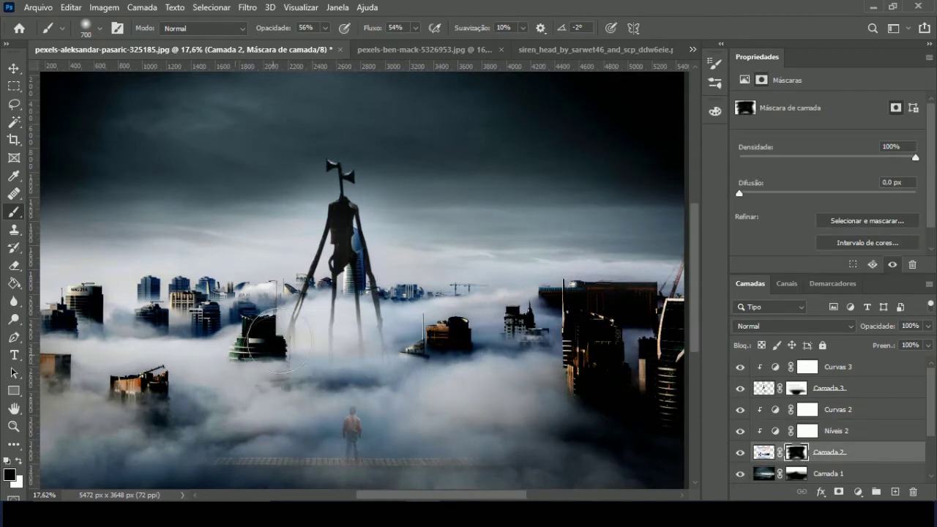
pyautogui.scroll(-1, 271, 355)
pyautogui.hotkey('alt', '.')
pyautogui.scroll(-1, 466, 272)
pyautogui.scroll(1, 467, 272)
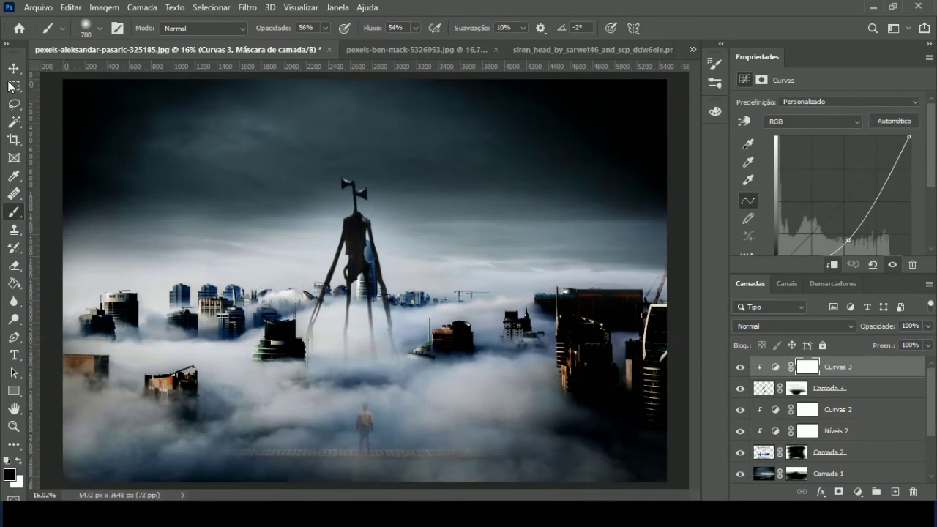
pyautogui.scroll(1, 471, 282)
pyautogui.scroll(-2, 471, 281)
pyautogui.click(86, 27)
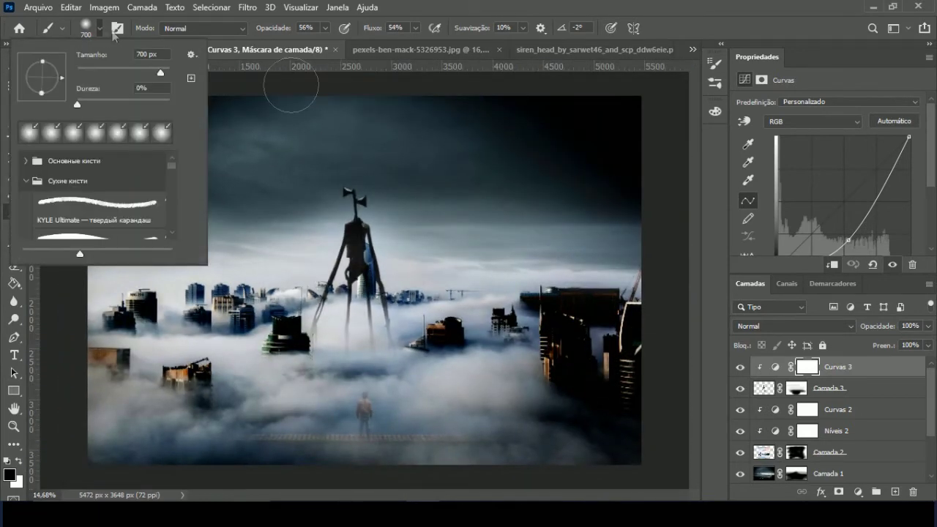
# - Choose the Fog 21 brush from the full brush list
pyautogui.click(117, 28)
pyautogui.scroll(-5, 533, 265)
pyautogui.scroll(-5, 542, 278)
pyautogui.scroll(-3, 549, 289)
pyautogui.scroll(-5, 559, 303)
pyautogui.scroll(-3, 560, 302)
pyautogui.scroll(5, 556, 300)
pyautogui.click(554, 299)
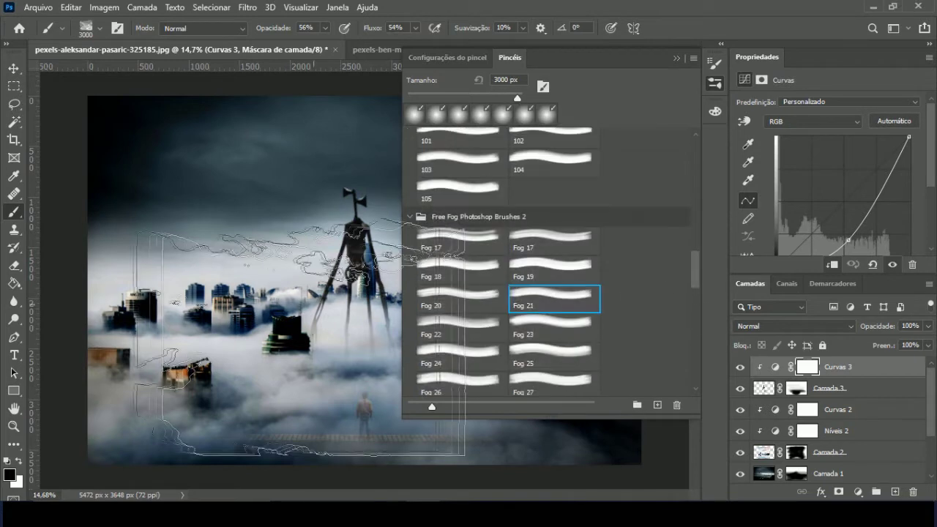
pyautogui.click(675, 58)
# - On a new Camada 4, stamp fog at 100% opacity and stretch it across the whole canvas
pyautogui.click(894, 492)
pyautogui.moveTo(325, 27); pyautogui.dragTo(419, 29)
pyautogui.click(333, 270)
pyautogui.press('v')
pyautogui.moveTo(491, 395); pyautogui.dragTo(363, 410)
pyautogui.hotkey('ctrl', 't')
pyautogui.moveTo(387, 314); pyautogui.dragTo(644, 314)
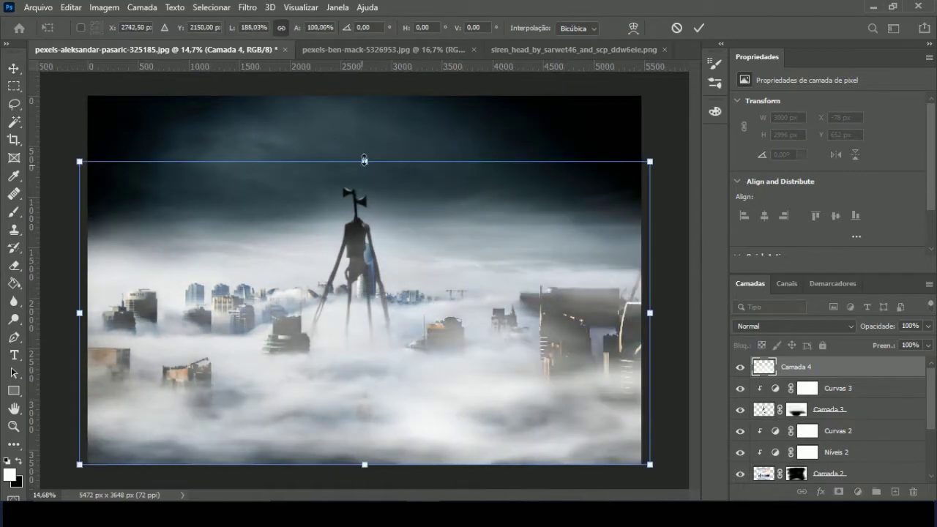
pyautogui.moveTo(364, 160); pyautogui.dragTo(363, 64)
pyautogui.press('Return')
# - Keep the fog layer's blend mode at Normal and set its opacity to 36%
pyautogui.click(794, 326)
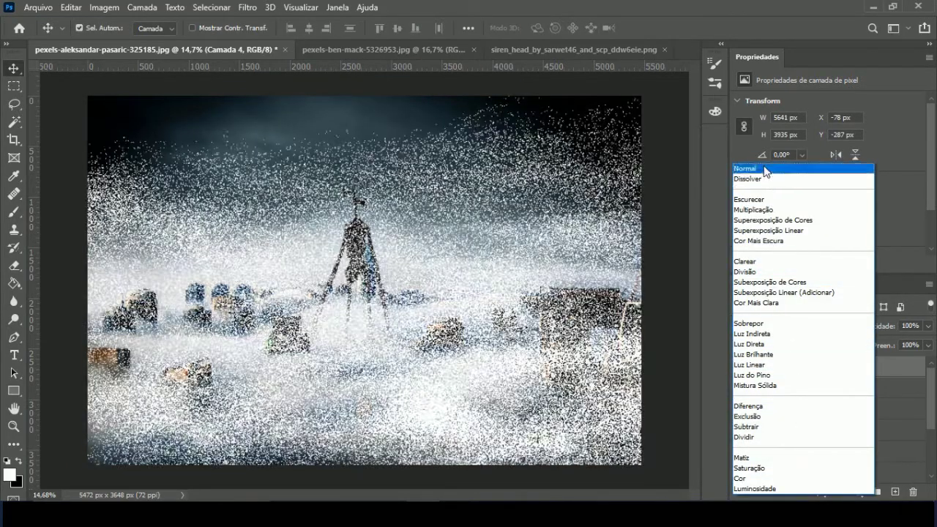
pyautogui.click(744, 169)
pyautogui.click(927, 325)
pyautogui.moveTo(901, 341); pyautogui.dragTo(886, 341)
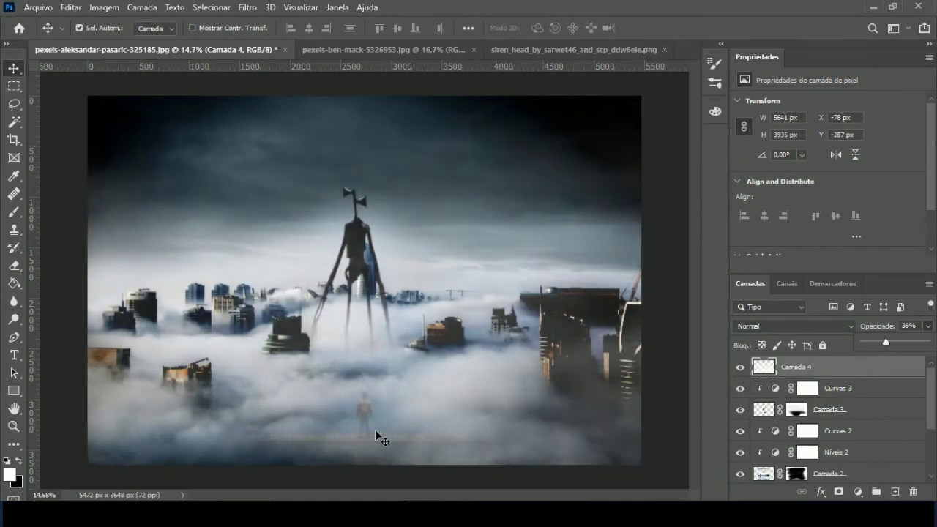
pyautogui.scroll(5, 248, 394)
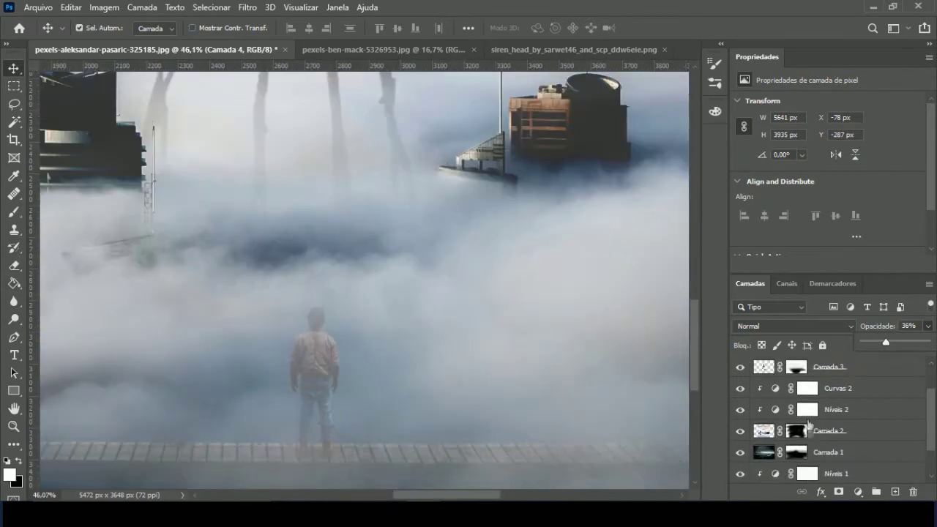
# - Paint white with a soft 56% brush on Camada 2's mask over the man's jacket and legs
pyautogui.click(796, 430)
pyautogui.press('b')
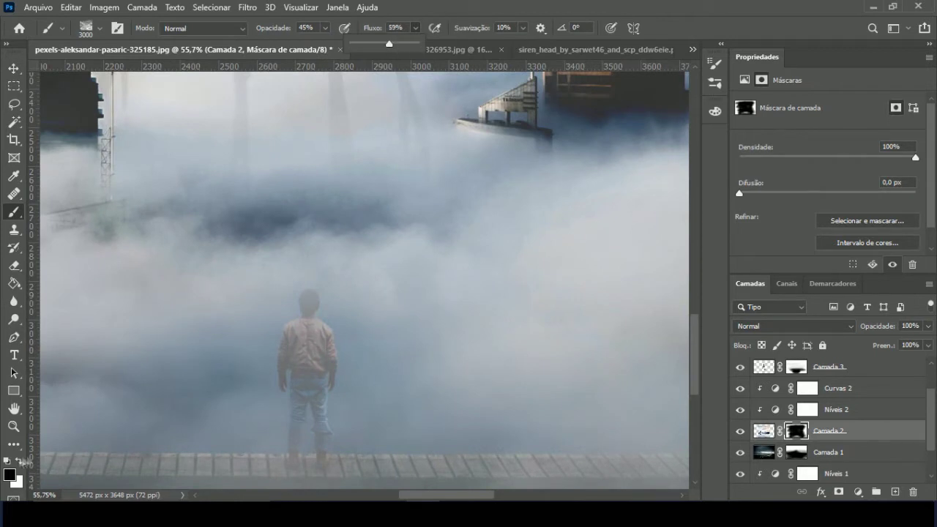
pyautogui.click(63, 28)
pyautogui.click(100, 28)
pyautogui.press('Return')
pyautogui.press('x')
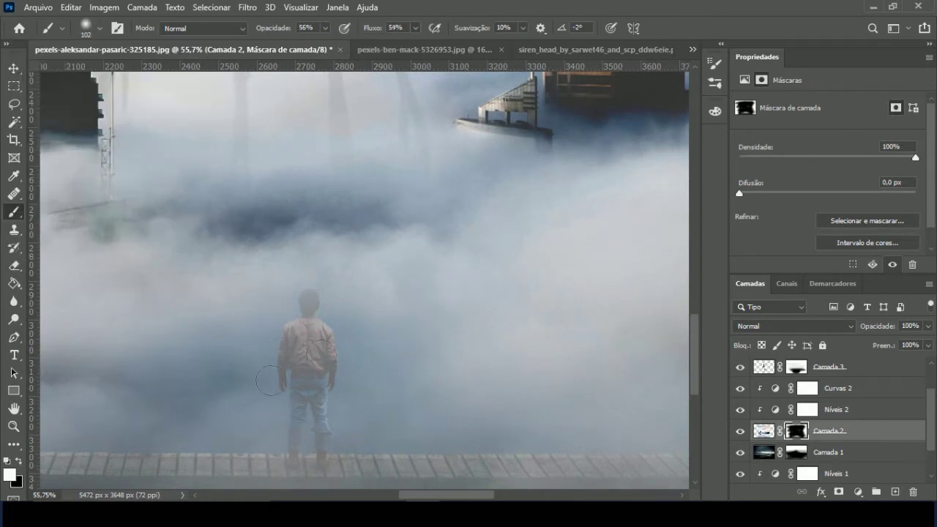
pyautogui.moveTo(310, 338); pyautogui.dragTo(291, 455)
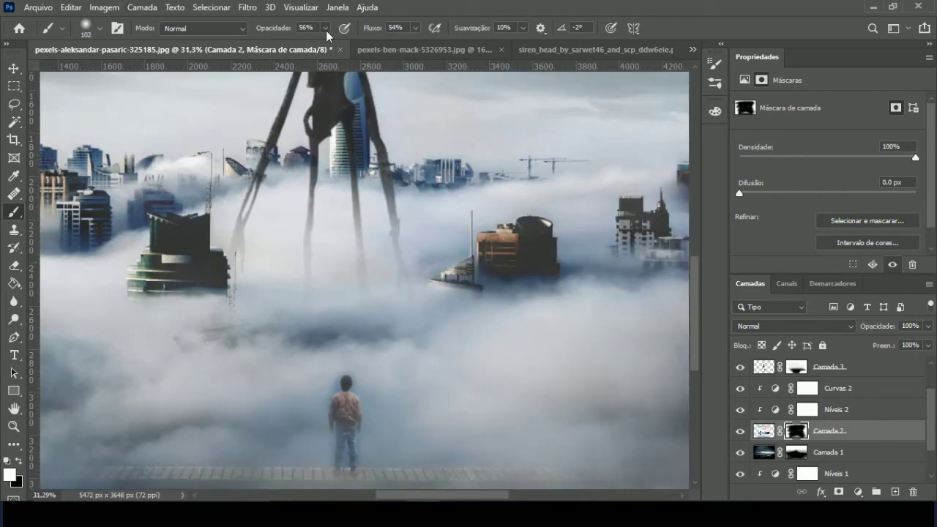
pyautogui.hotkey('ctrl', '0')
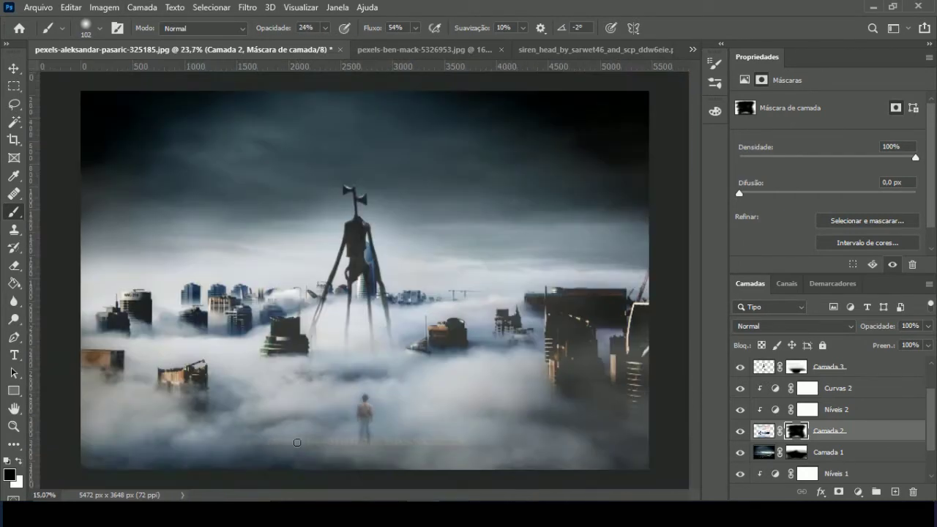
pyautogui.scroll(-2, 841, 410)
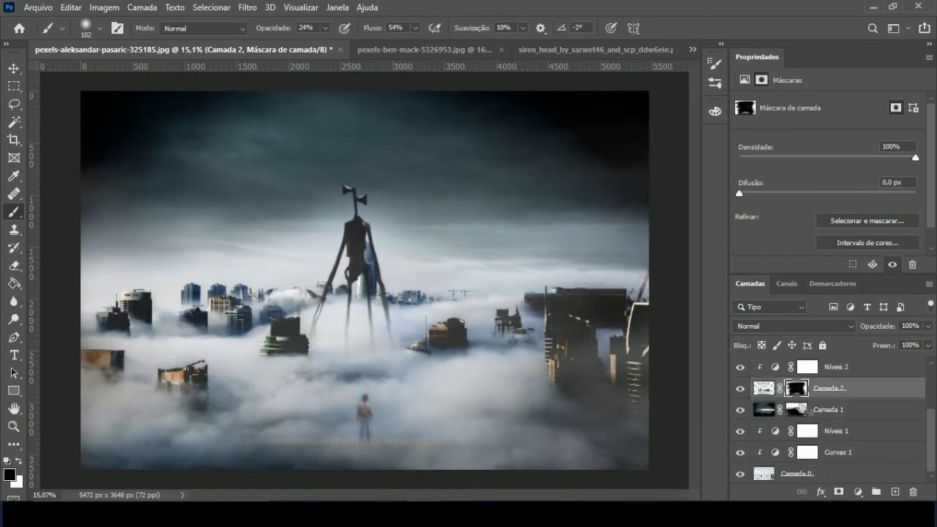
# - Add a Curves adjustment above Camada 1
pyautogui.click(827, 409)
pyautogui.click(858, 492)
pyautogui.click(842, 304)
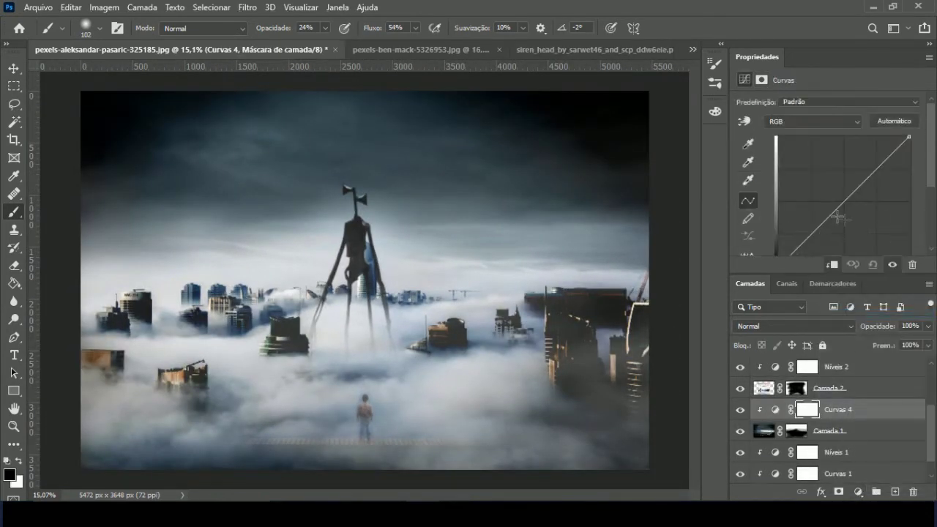
# - Add a Color Balance layer on top with midtones Cyan −38 and Blue +33
pyautogui.click(858, 492)
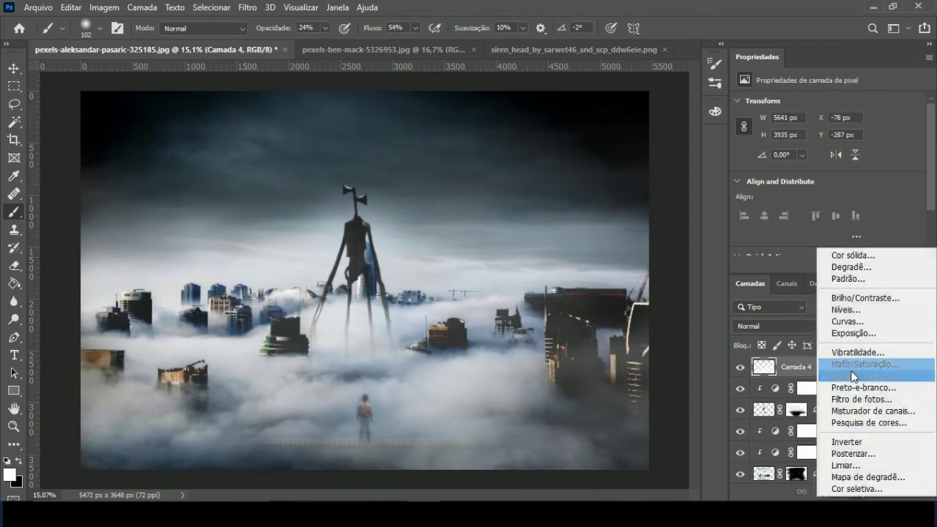
pyautogui.click(841, 384)
pyautogui.moveTo(811, 173); pyautogui.dragTo(829, 176)
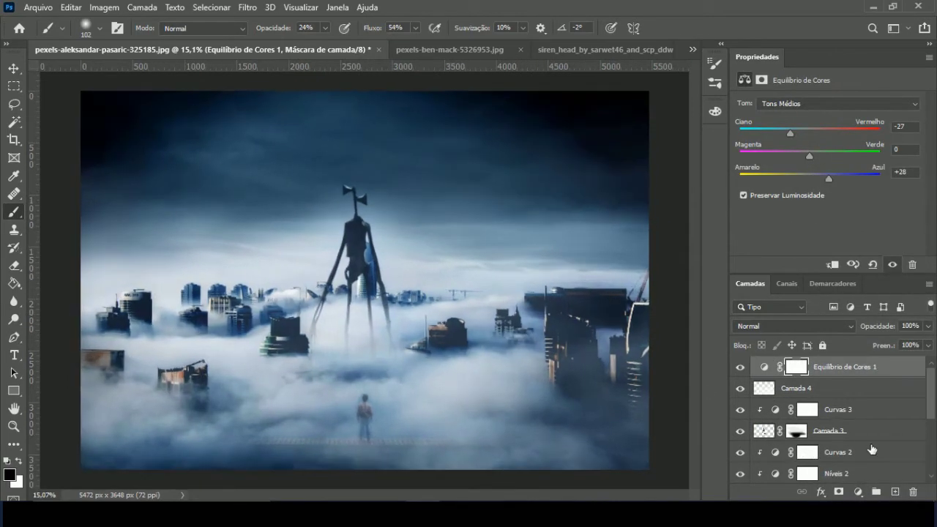
pyautogui.click(858, 492)
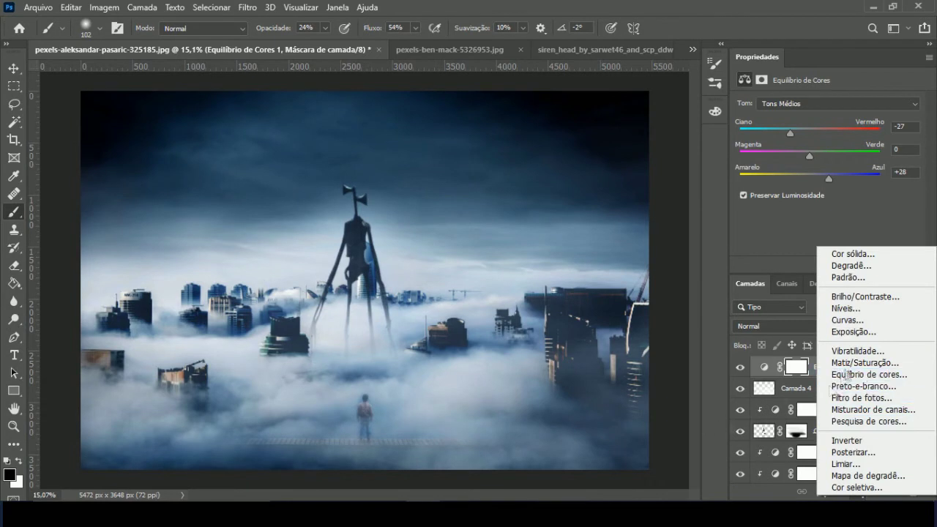
pyautogui.press('Escape')
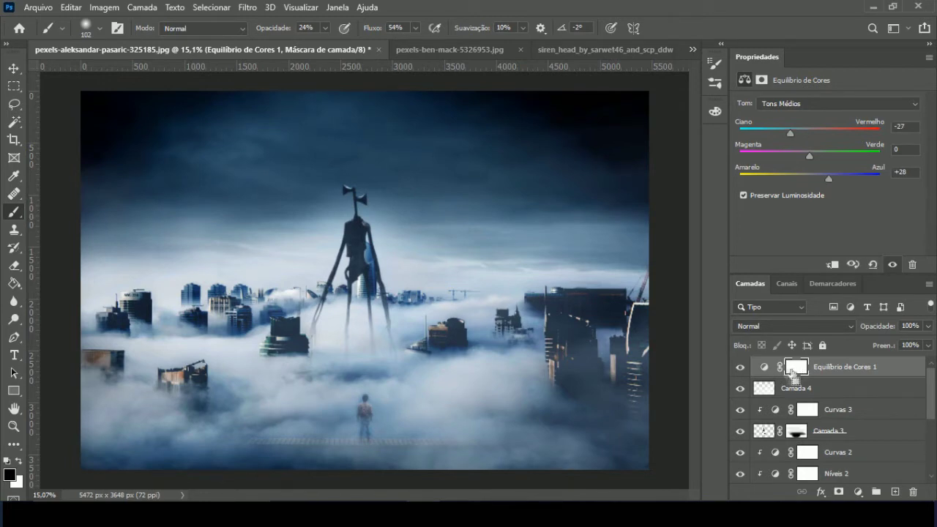
pyautogui.moveTo(793, 138); pyautogui.dragTo(782, 133)
pyautogui.moveTo(809, 178); pyautogui.dragTo(832, 178)
# - Stamp all visible layers into a new Camada 5 and bring it into the Camera Raw Filter
pyautogui.hotkey('ctrl', 'shift', 'alt', 'e')
pyautogui.click(248, 7)
pyautogui.click(314, 73)
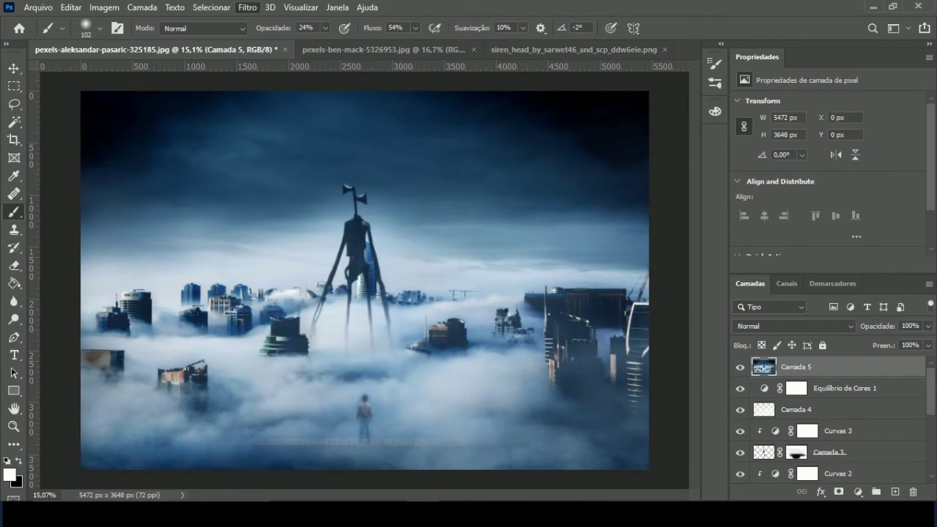
# - In Camera Raw, set texture to +3, clarity to +33 and dehaze to −7
pyautogui.scroll(3, 738, 243)
pyautogui.scroll(7, 738, 243)
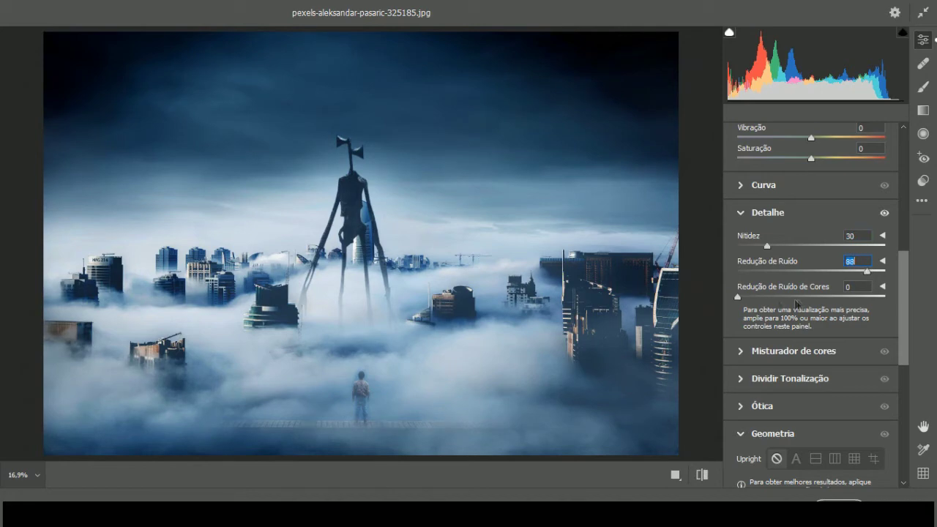
pyautogui.scroll(3, 805, 316)
pyautogui.scroll(2, 759, 325)
pyautogui.click(812, 292)
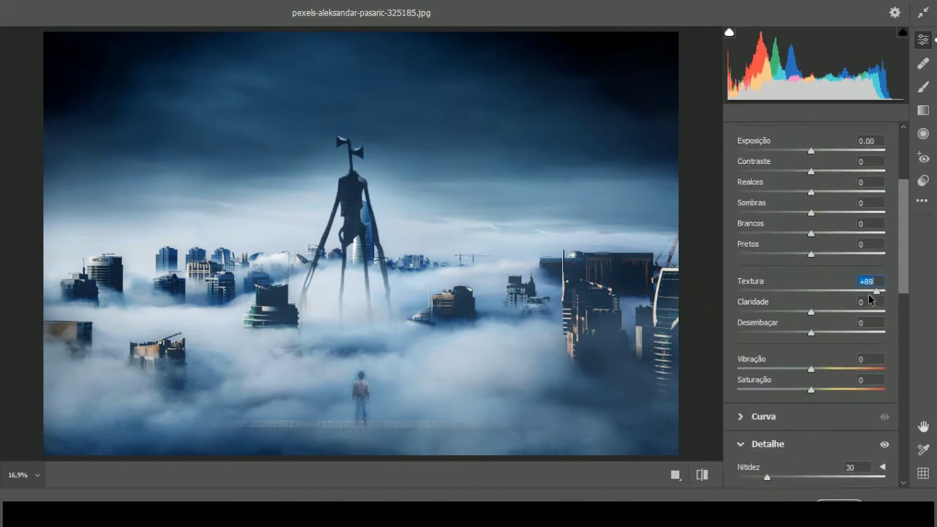
pyautogui.moveTo(811, 314); pyautogui.dragTo(865, 313)
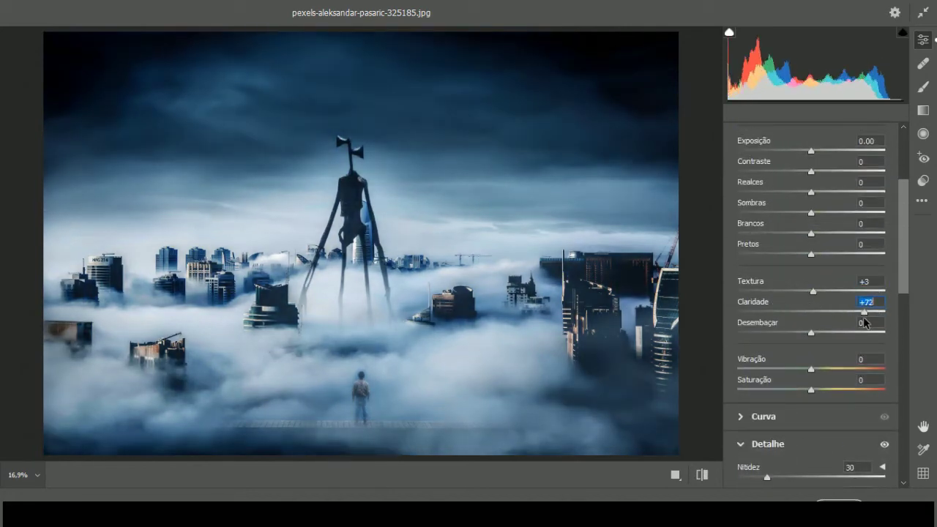
pyautogui.moveTo(858, 333); pyautogui.dragTo(826, 333)
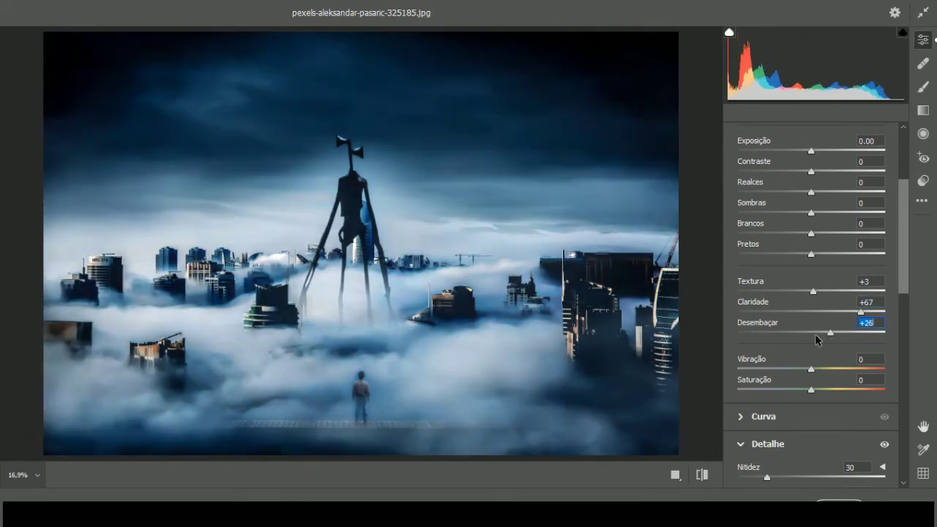
# - Set highlights to +15 and shadows to −44, then view before and after side by side
pyautogui.scroll(2, 826, 336)
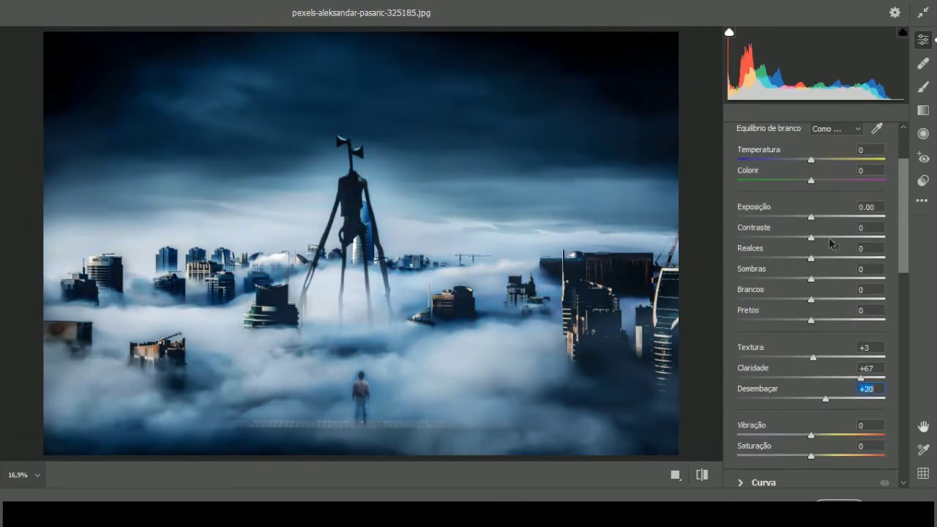
pyautogui.moveTo(811, 258)
pyautogui.mouseDown()
pyautogui.moveTo(822, 259)
pyautogui.moveTo(779, 279)
pyautogui.moveTo(849, 299)
pyautogui.moveTo(805, 320)
pyautogui.mouseUp()
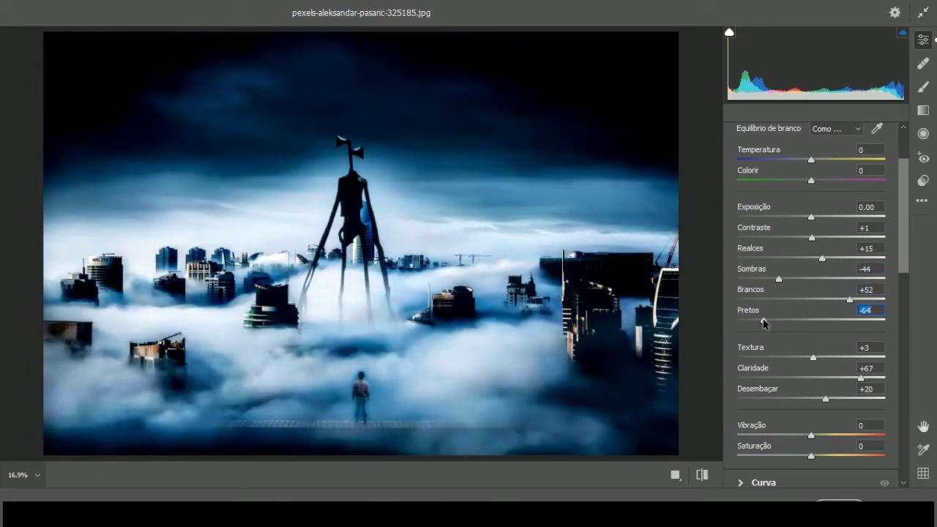
pyautogui.scroll(1, 805, 351)
pyautogui.click(680, 476)
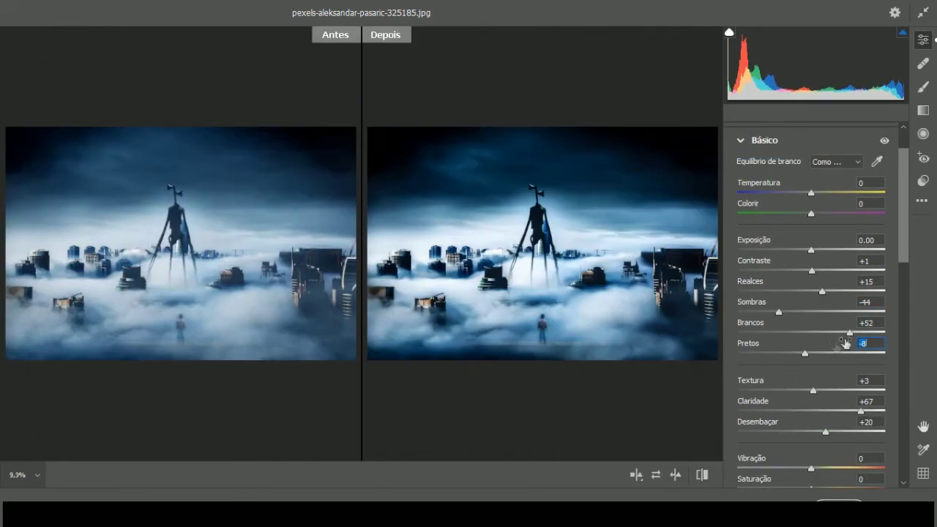
# - Set whites to +52 and blacks to −8 in the Camera Raw grade
pyautogui.scroll(-1, 845, 344)
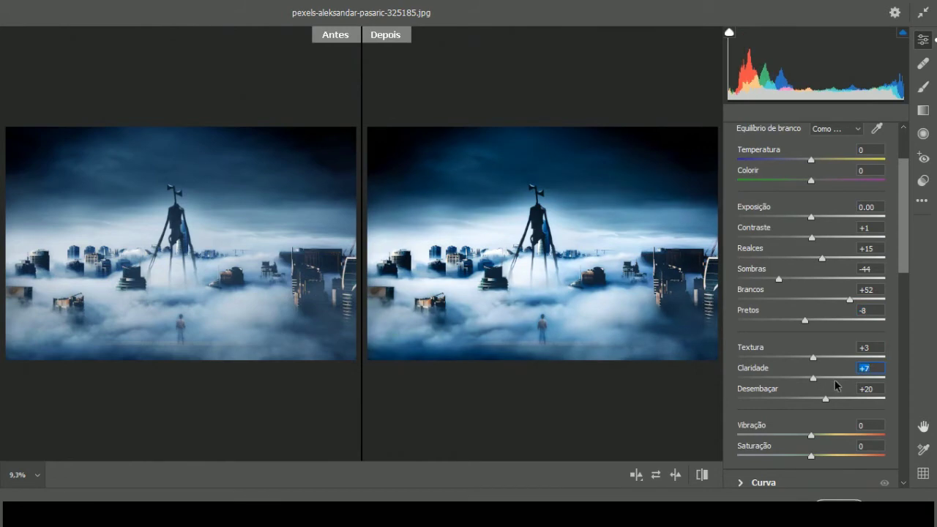
pyautogui.scroll(-4, 837, 389)
pyautogui.scroll(-7, 787, 399)
pyautogui.scroll(8, 787, 399)
pyautogui.scroll(2, 787, 399)
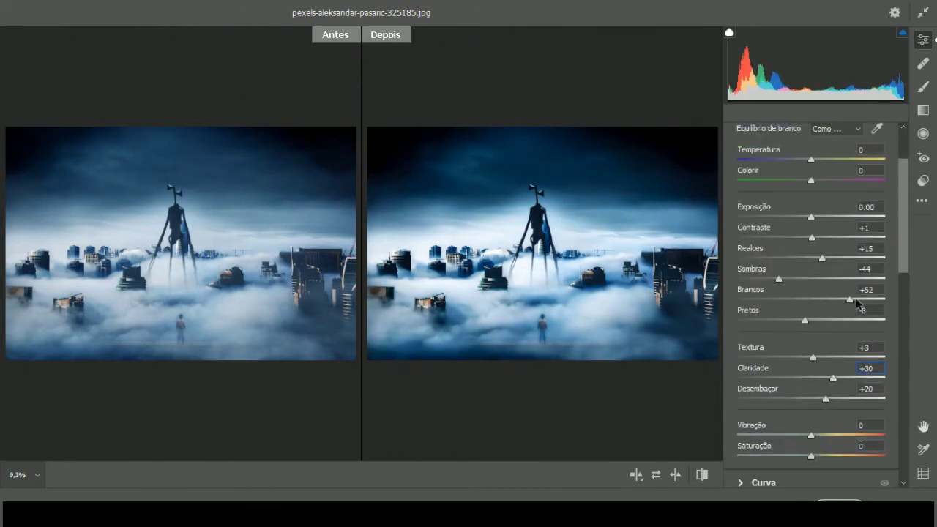
pyautogui.scroll(3, 831, 381)
pyautogui.scroll(-2, 828, 366)
pyautogui.scroll(-1, 827, 366)
pyautogui.moveTo(832, 361)
pyautogui.mouseDown()
pyautogui.moveTo(858, 361)
pyautogui.moveTo(814, 361)
pyautogui.moveTo(805, 384)
pyautogui.moveTo(849, 362)
pyautogui.mouseUp()
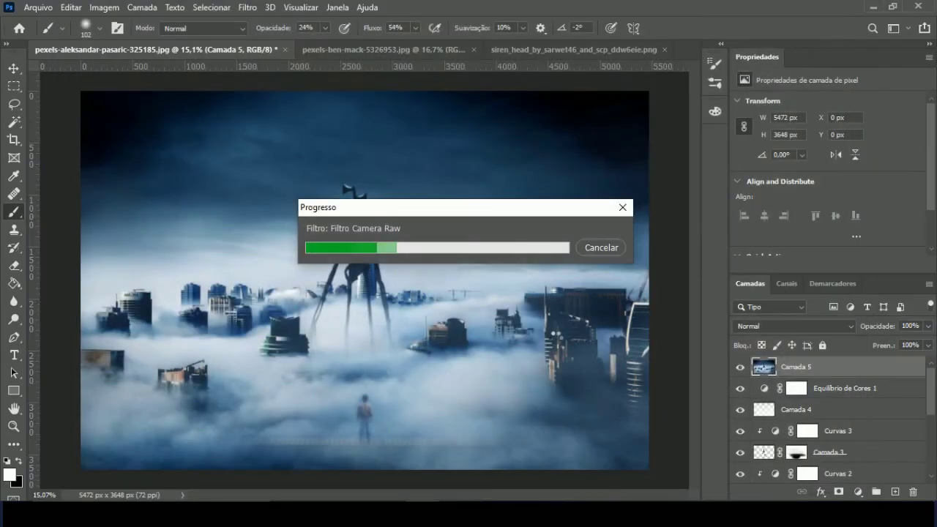
# - Apply the Camera Raw grade and add a HorrorBlue.3DL Color Lookup layer at 50% opacity
pyautogui.click(827, 325)
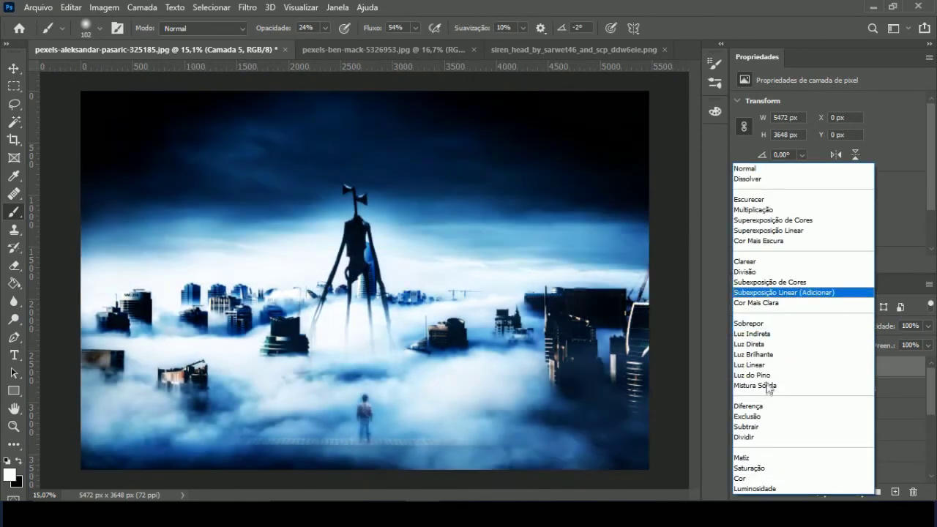
pyautogui.click(858, 492)
pyautogui.click(870, 418)
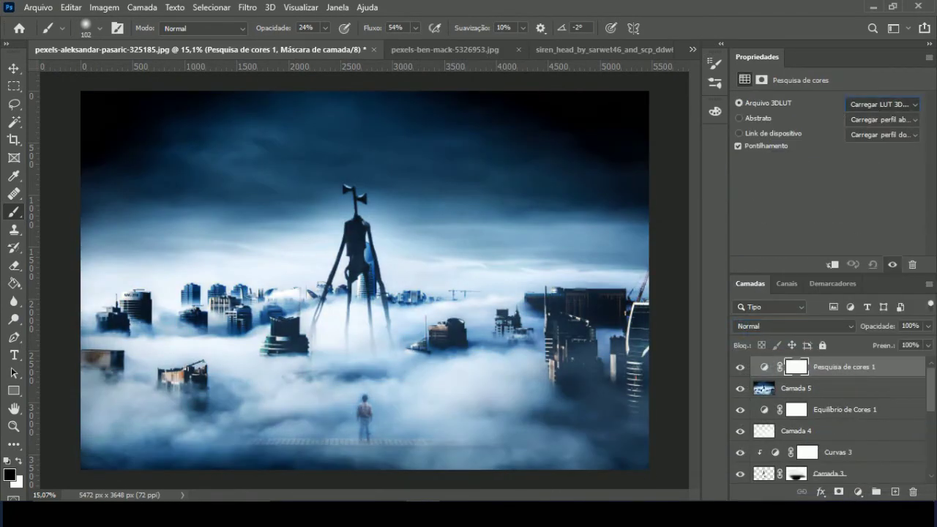
pyautogui.click(884, 104)
pyautogui.click(928, 325)
pyautogui.moveTo(896, 344)
pyautogui.mouseDown()
pyautogui.moveTo(888, 344)
pyautogui.moveTo(896, 351)
pyautogui.mouseUp()
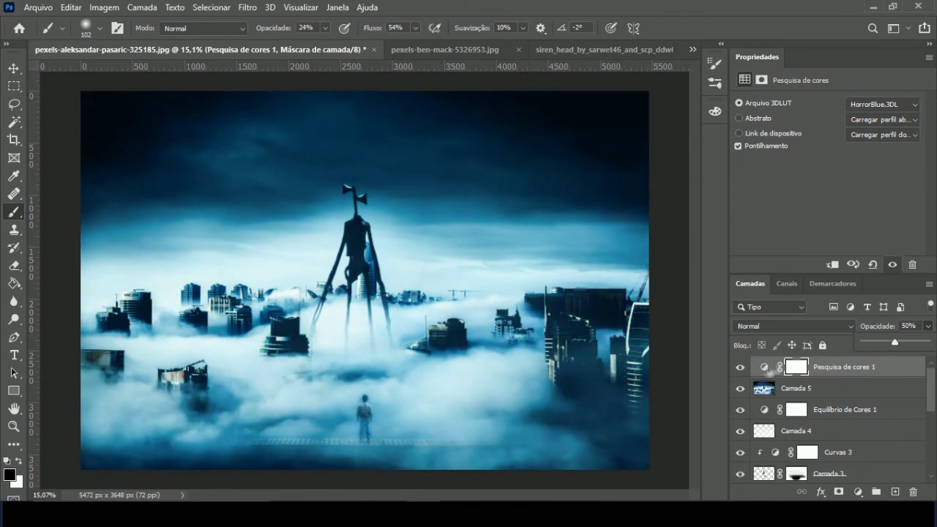